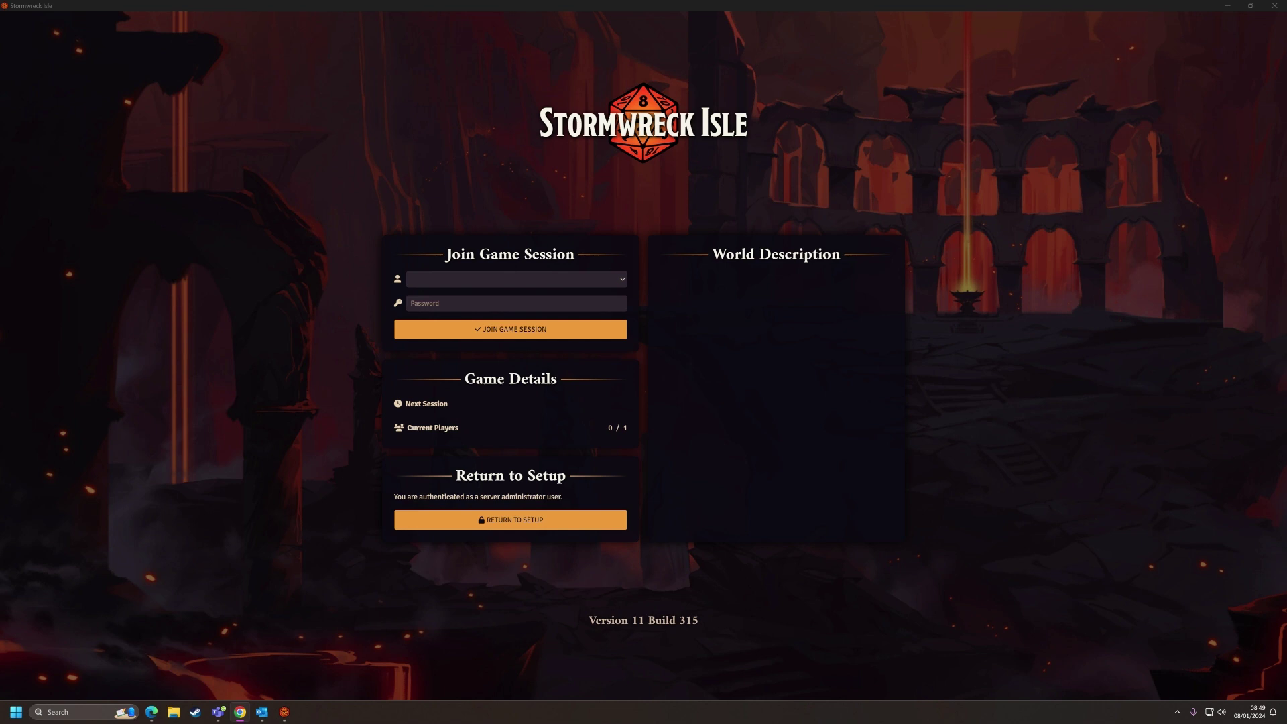
Step: Join the Stormwreck Isle game session as the Gamemaster user
click(441, 280)
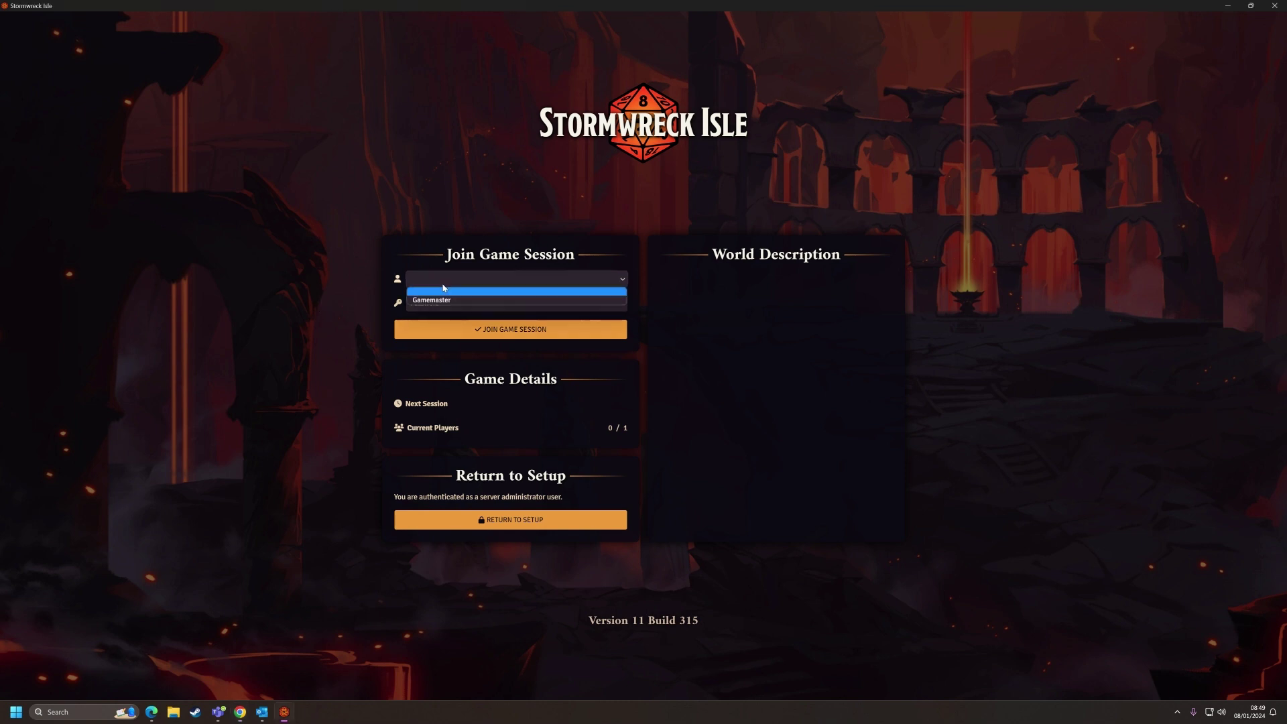
click(500, 296)
click(508, 330)
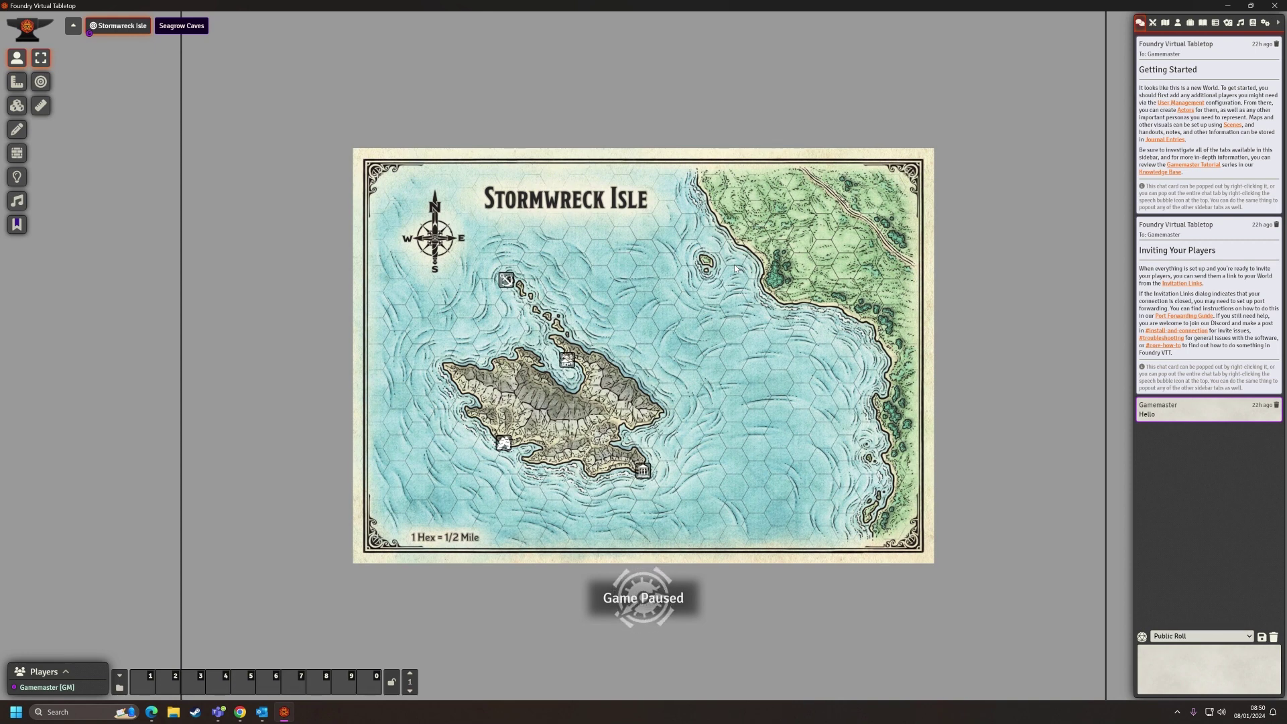
Step: Switch to the Seagrow Caves scene, then zoom in and pan the map upward
click(179, 27)
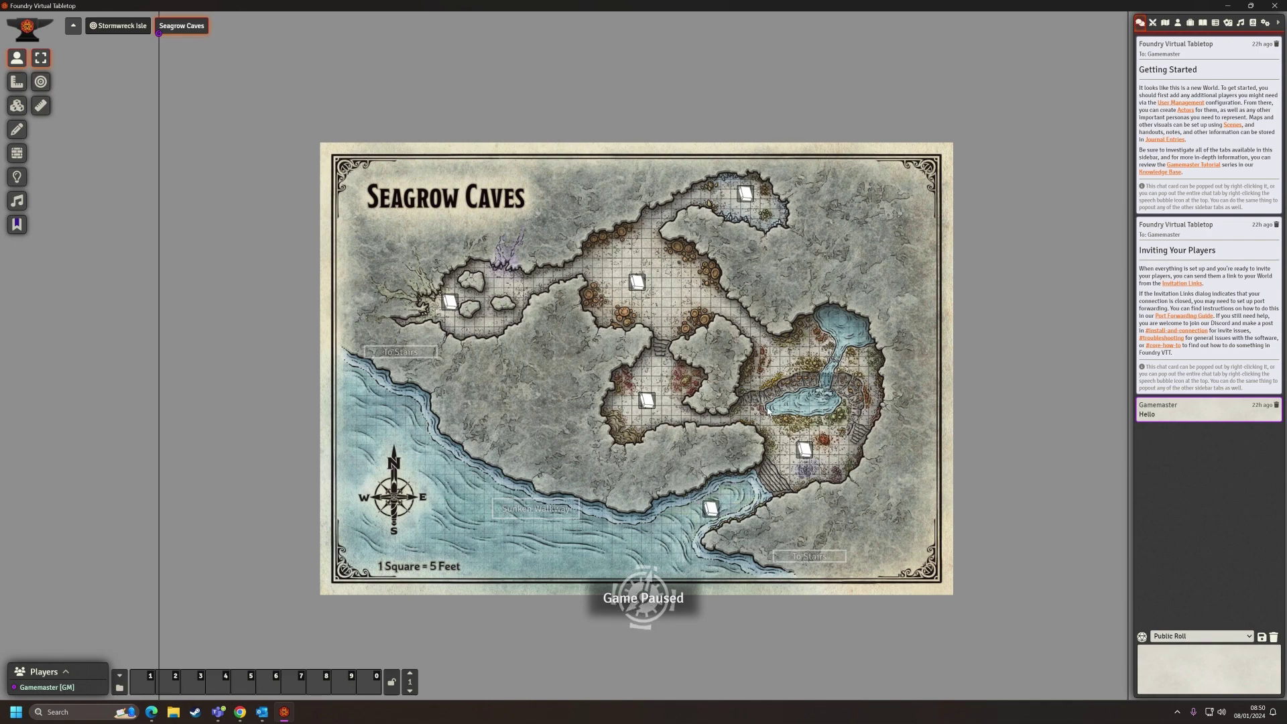
scroll(768, 411, up, 7)
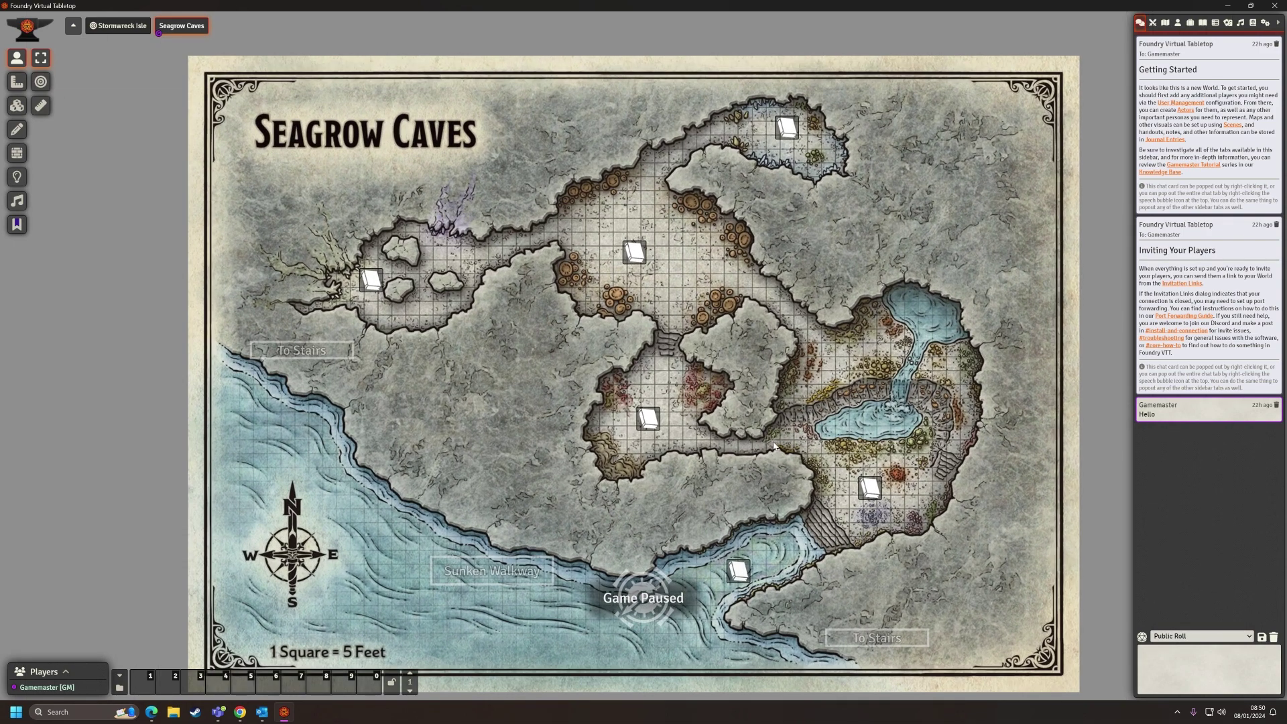
drag(774, 445, 764, 358)
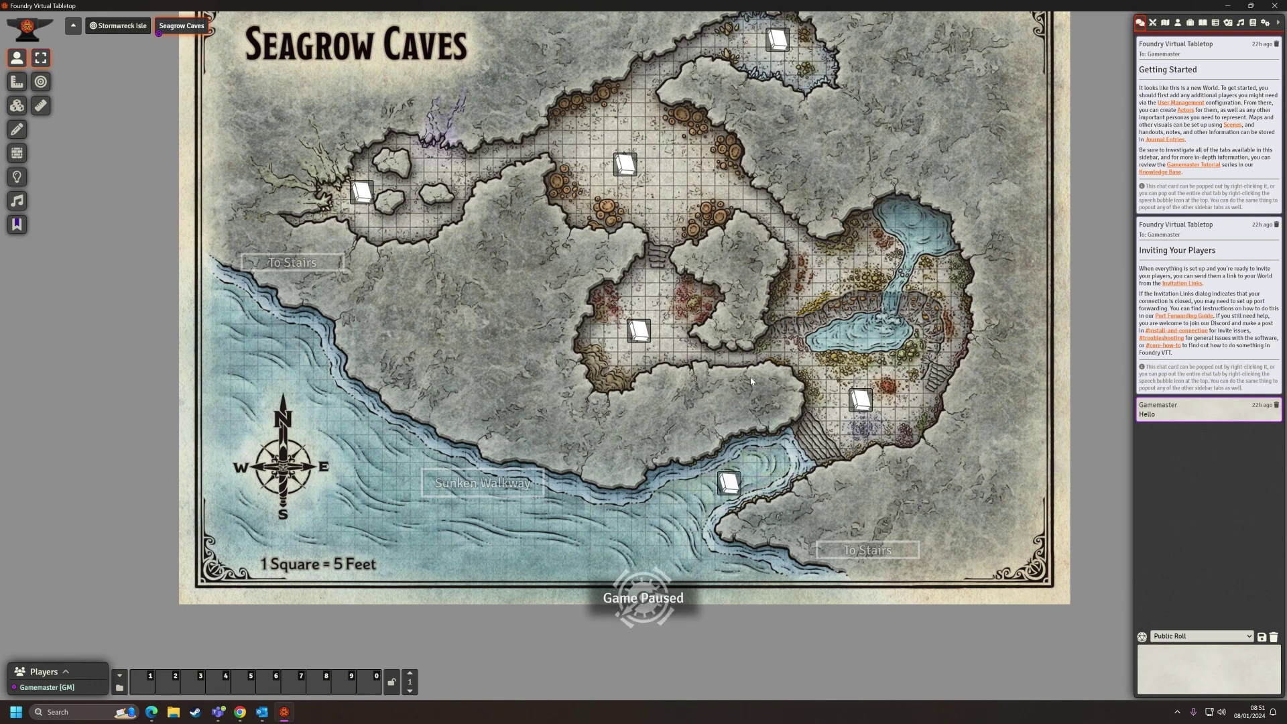
Step: Switch the sidebar to the empty Actors directory
click(1178, 24)
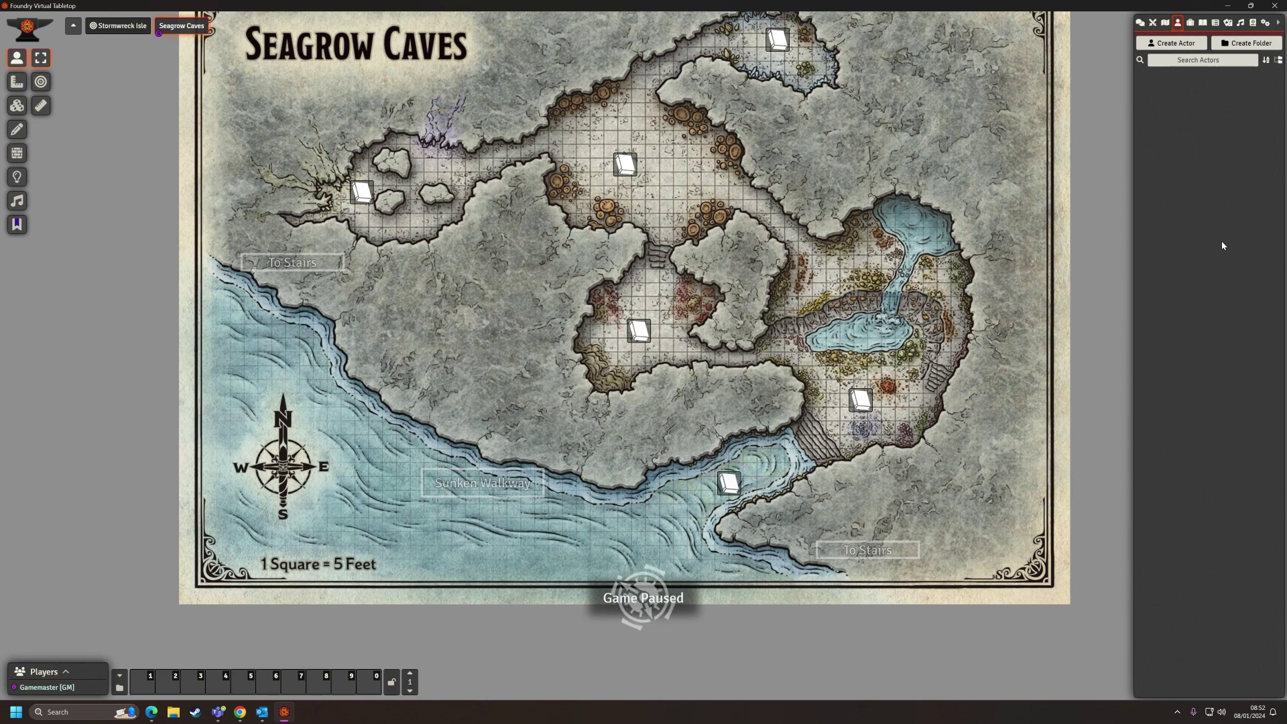
Step: Create an actor named 'Test' with type Player Character
click(1170, 44)
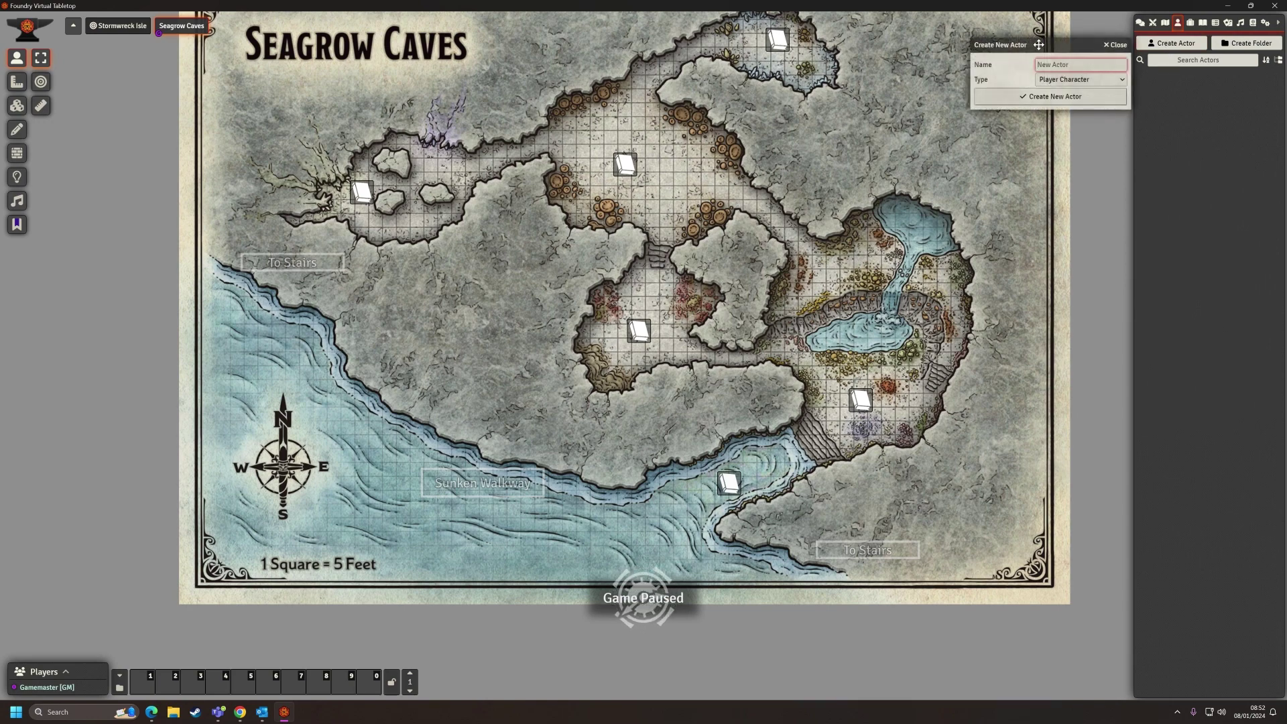
drag(1039, 44, 661, 280)
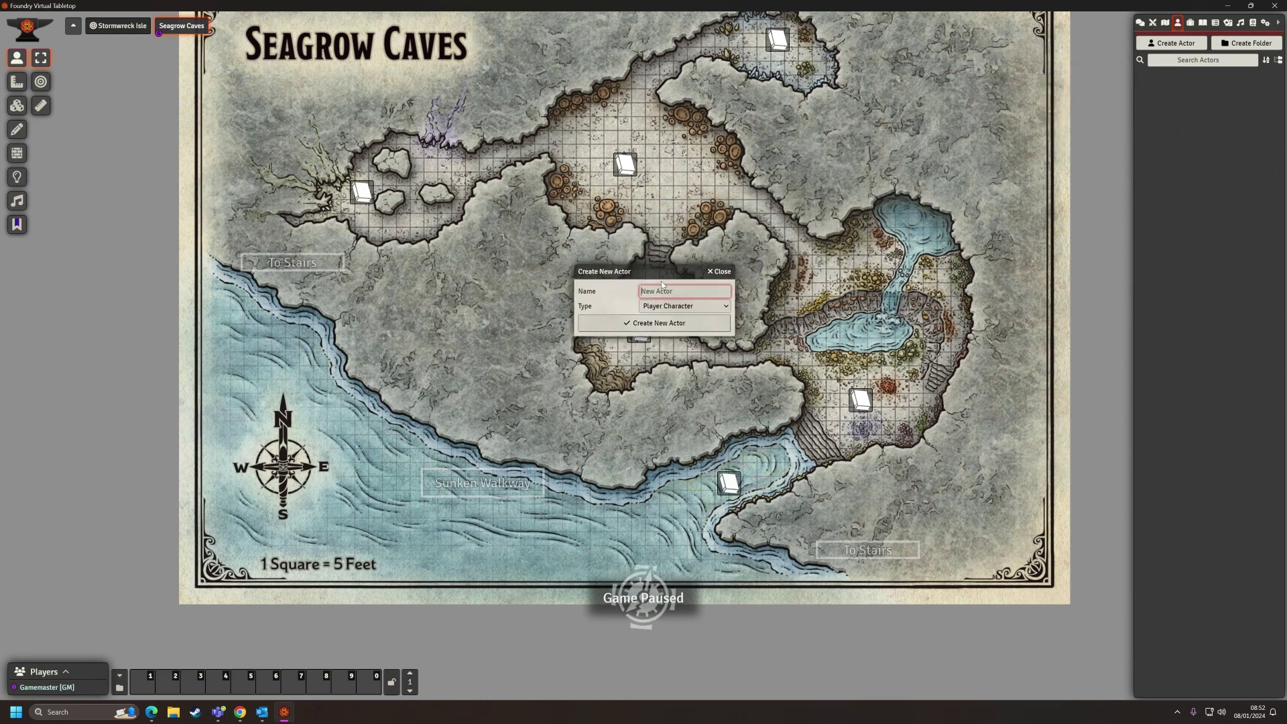
text(Test)
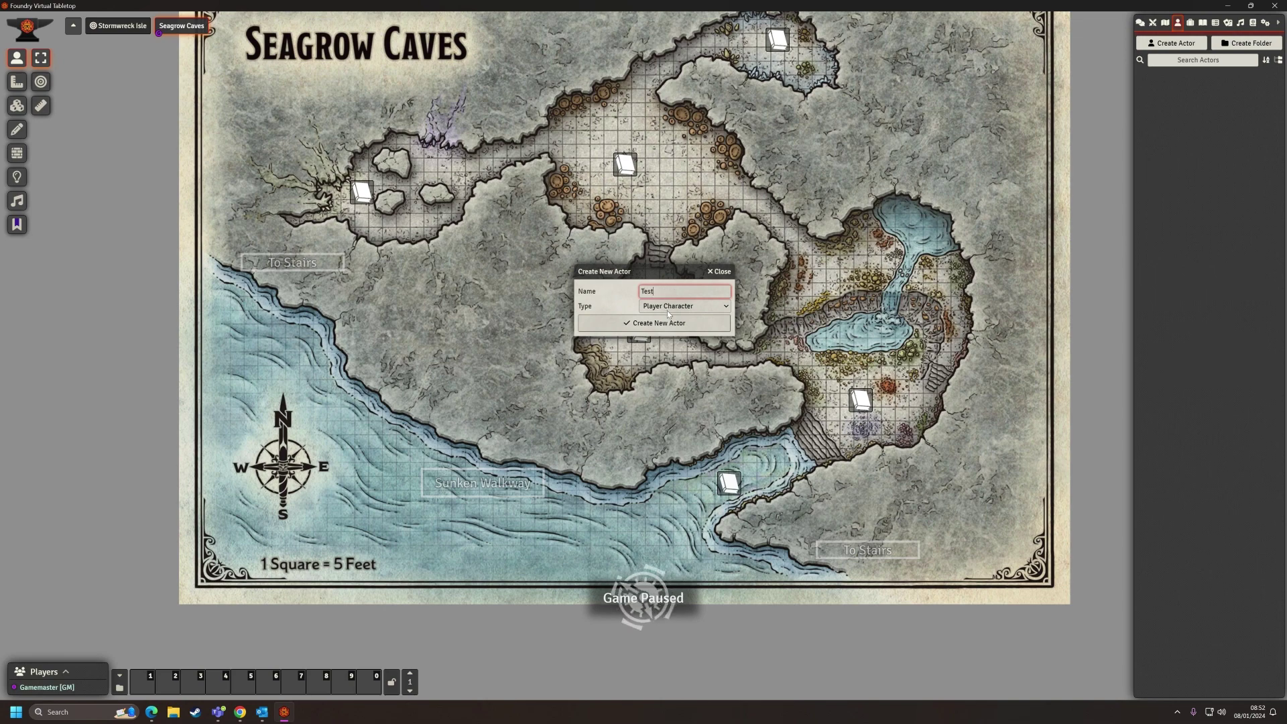
click(672, 308)
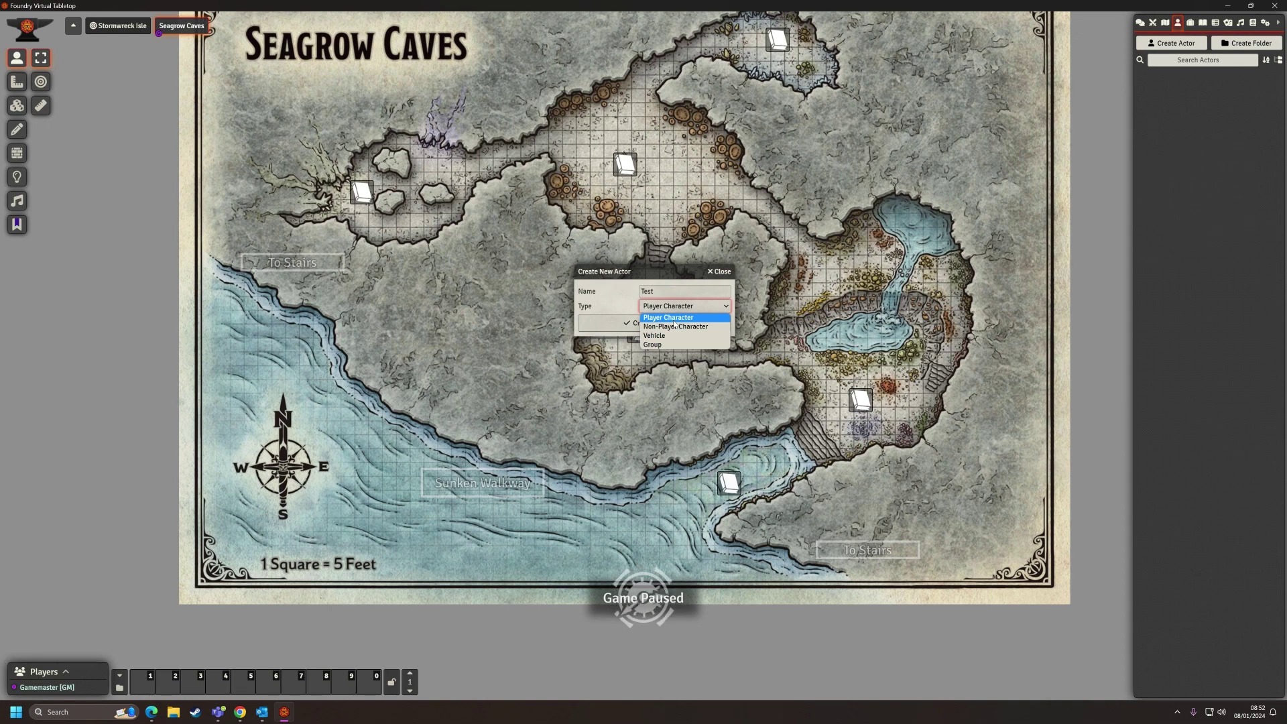
click(671, 321)
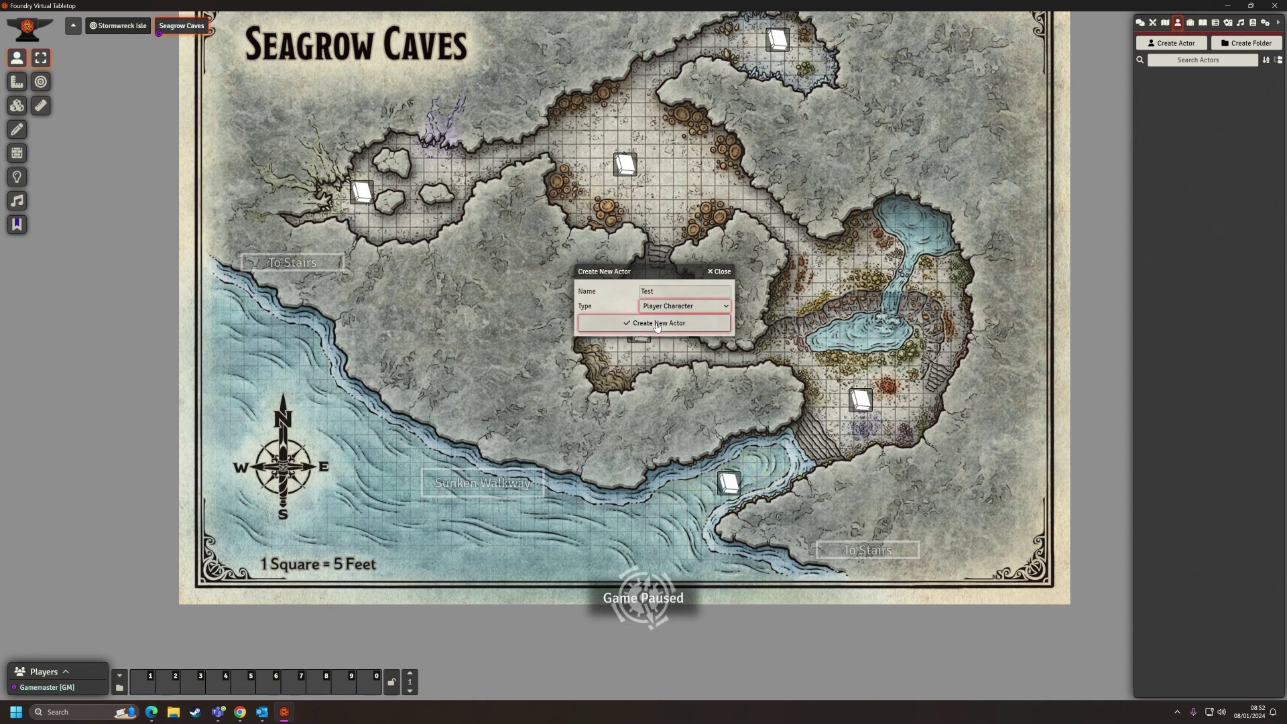
click(657, 324)
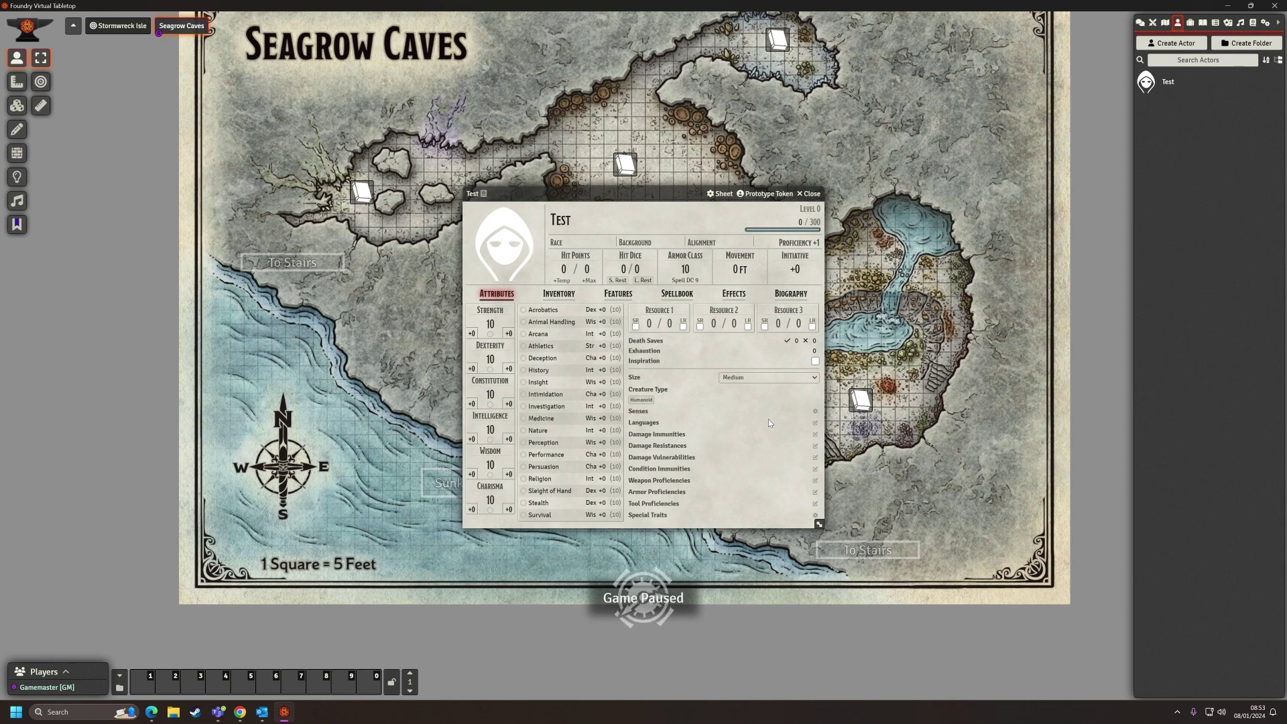
click(597, 255)
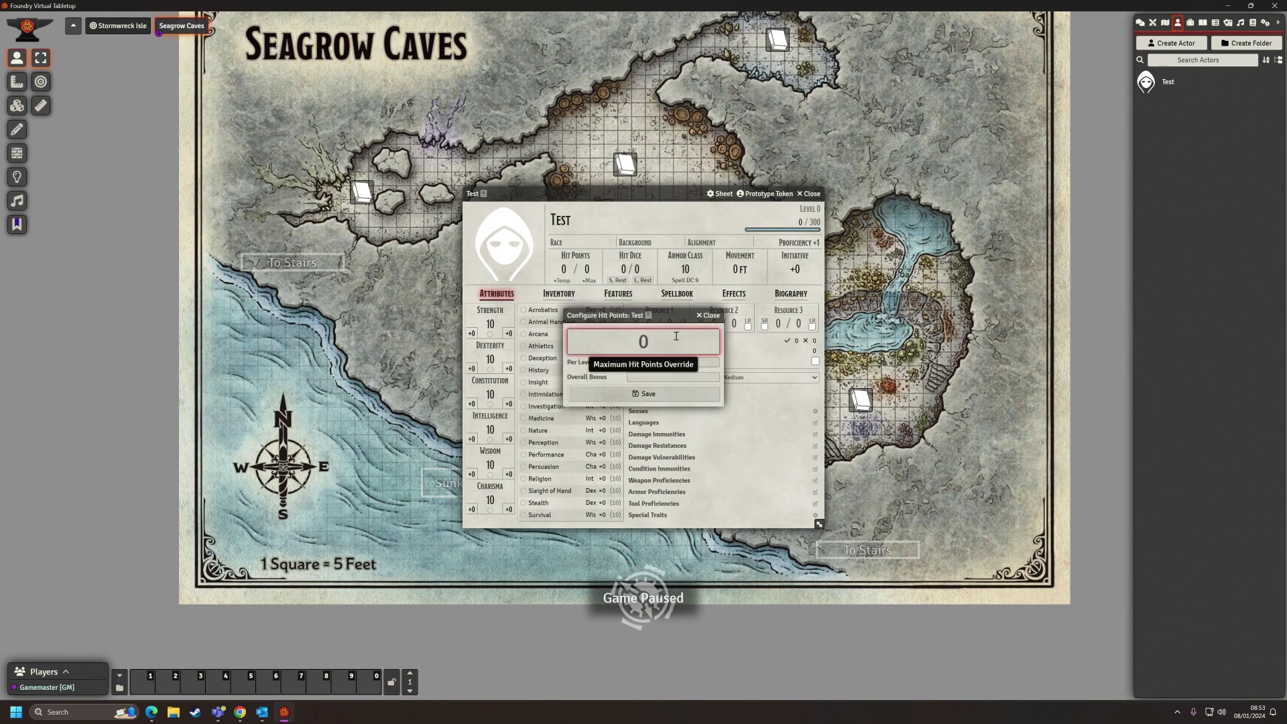
click(683, 395)
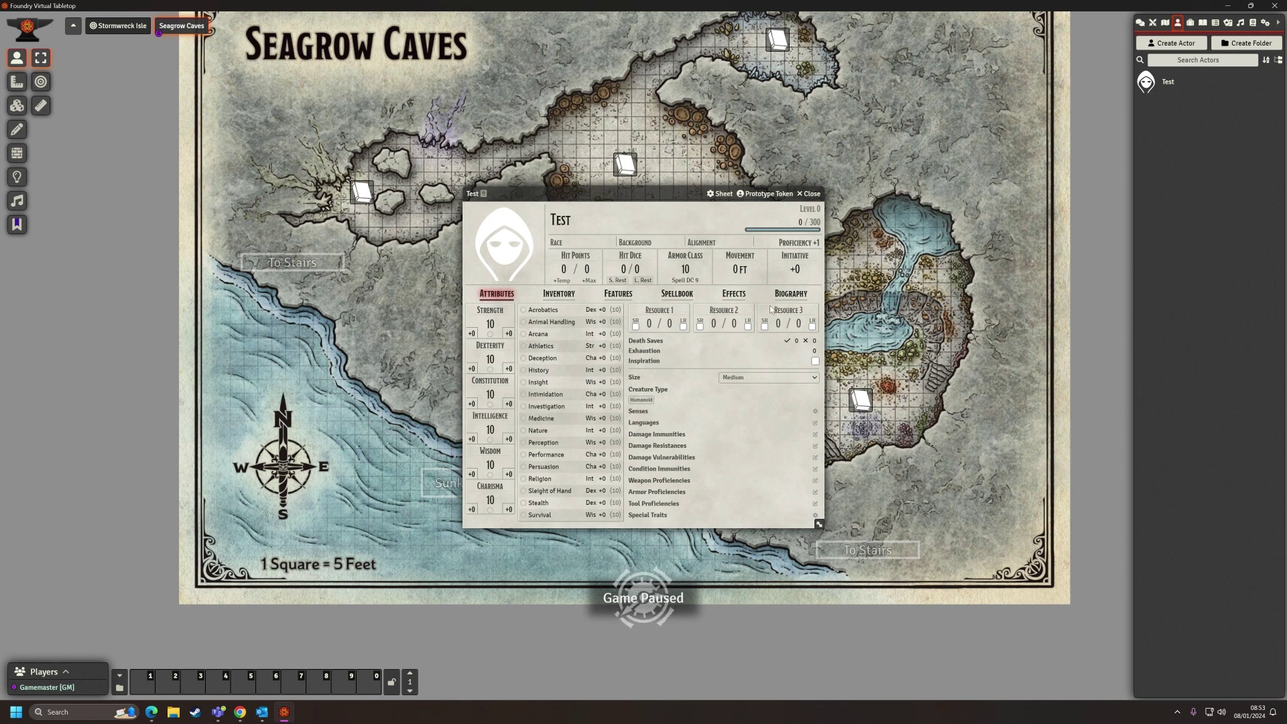
Step: Set Test's movement to Walk 30 with units left on Automatic (feet)
click(762, 256)
click(632, 321)
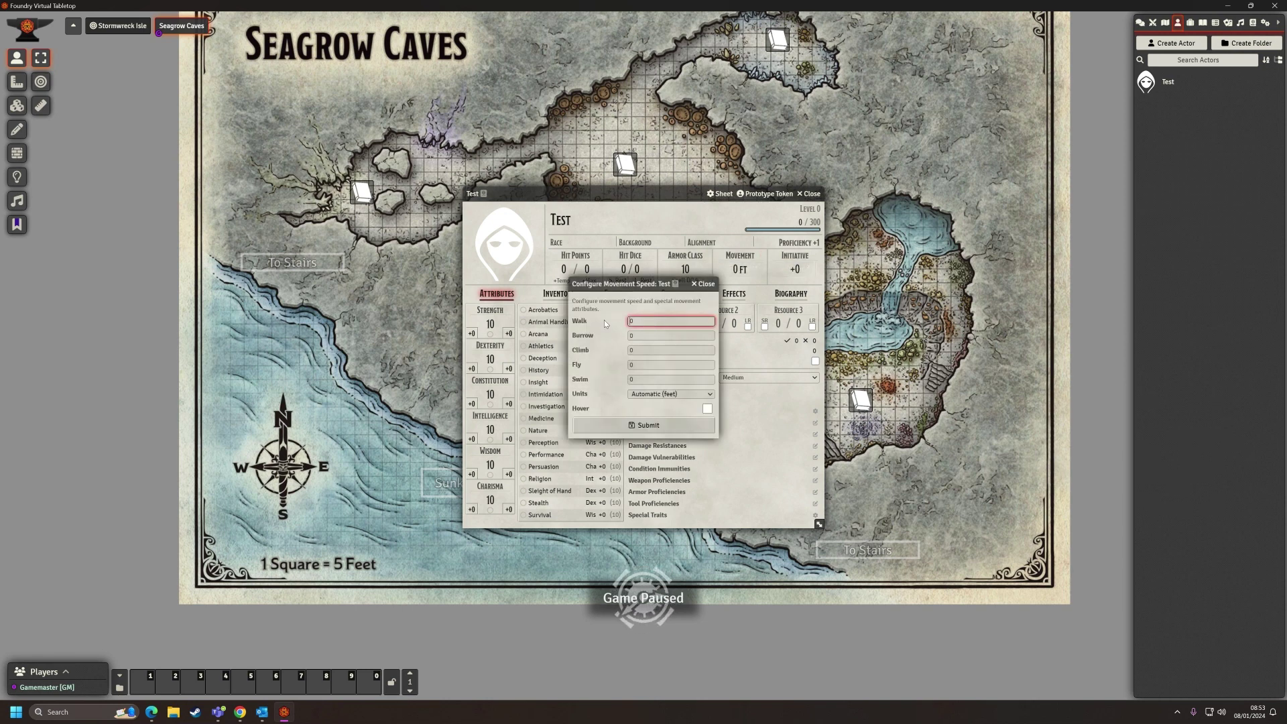
text(30)
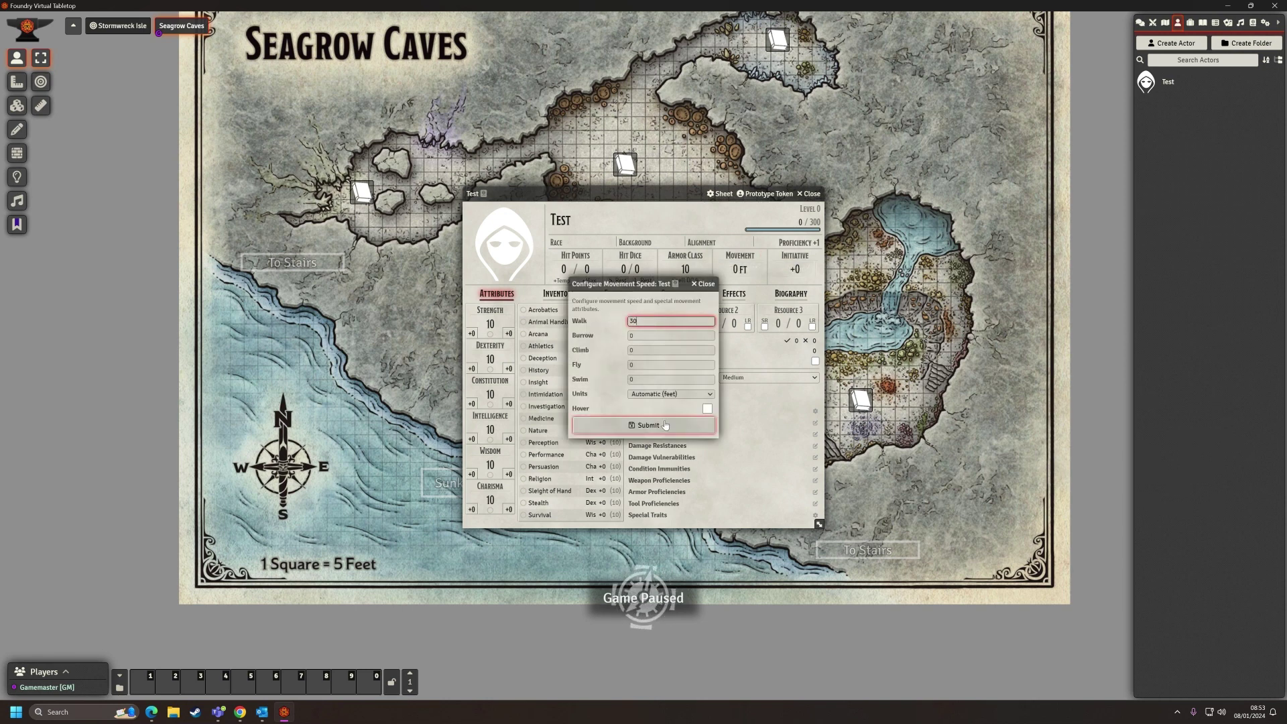
click(655, 395)
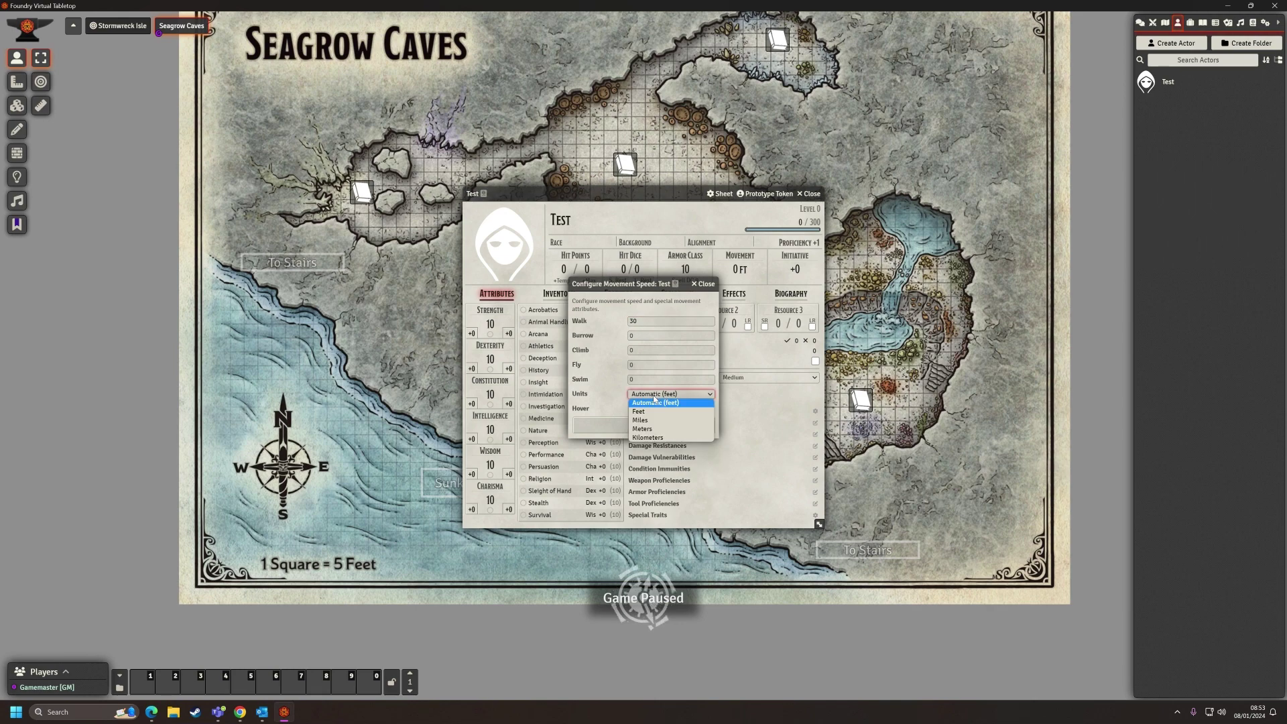
click(655, 402)
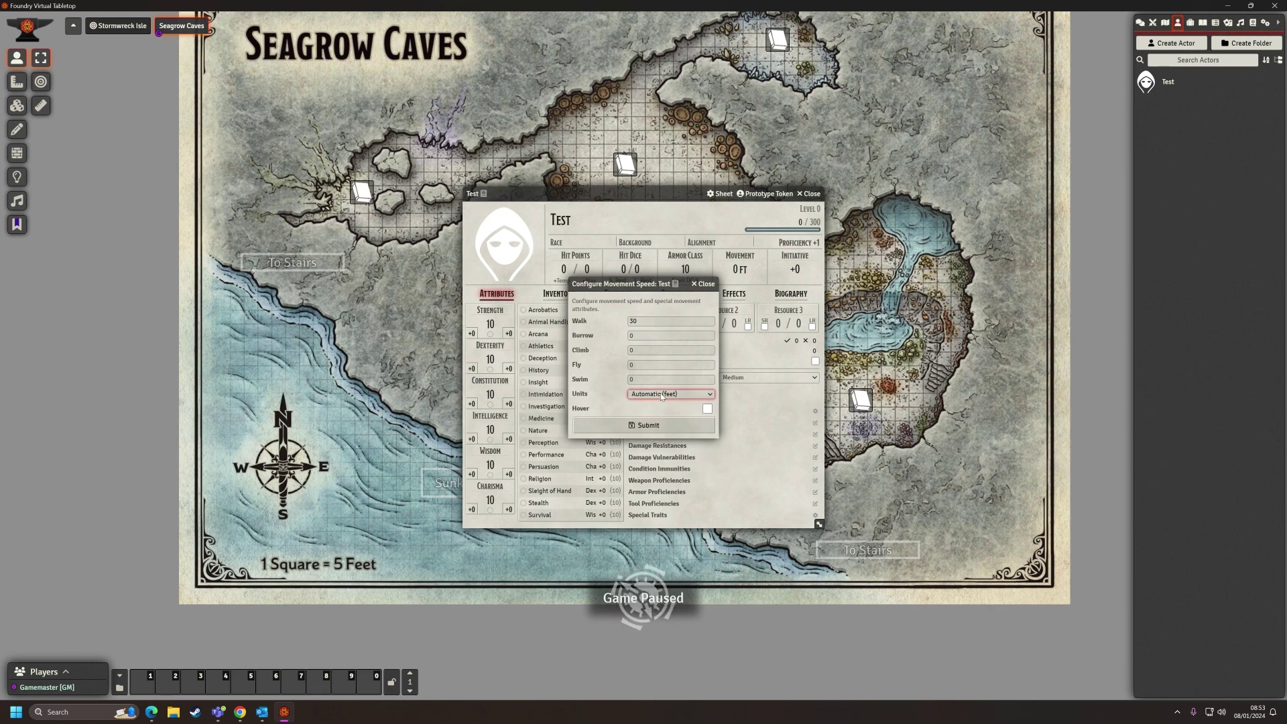
click(658, 427)
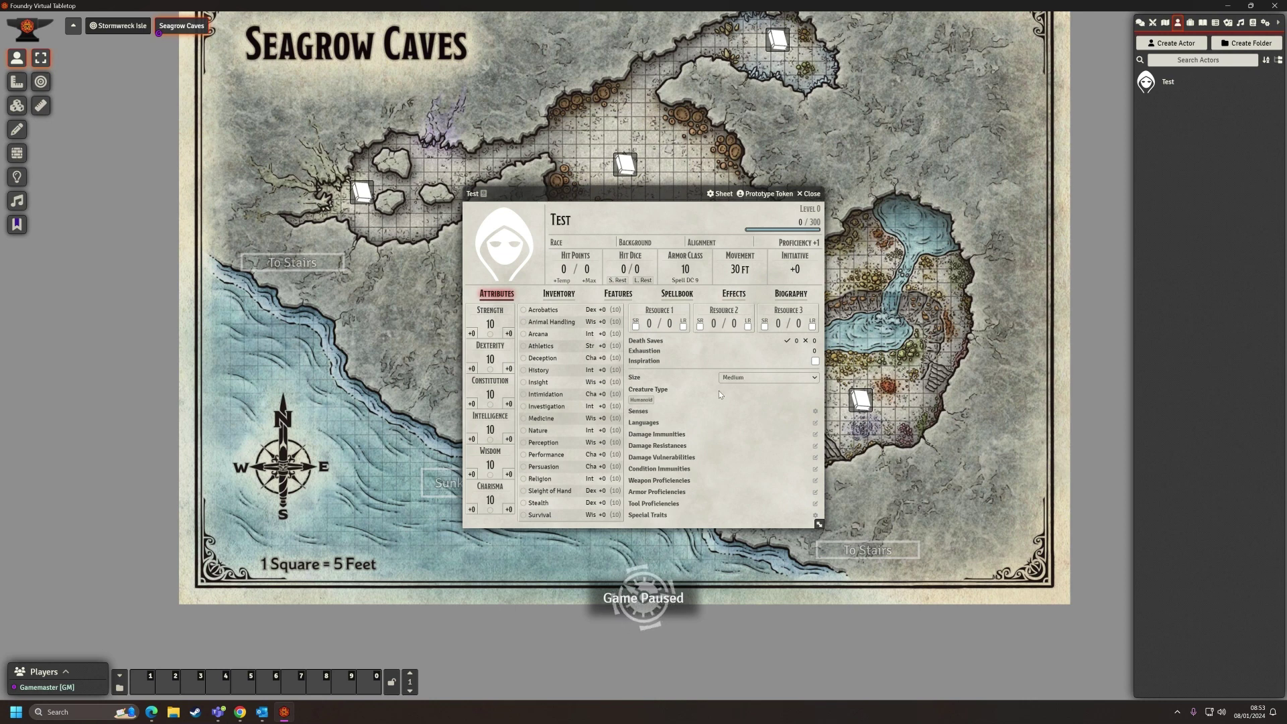
click(556, 297)
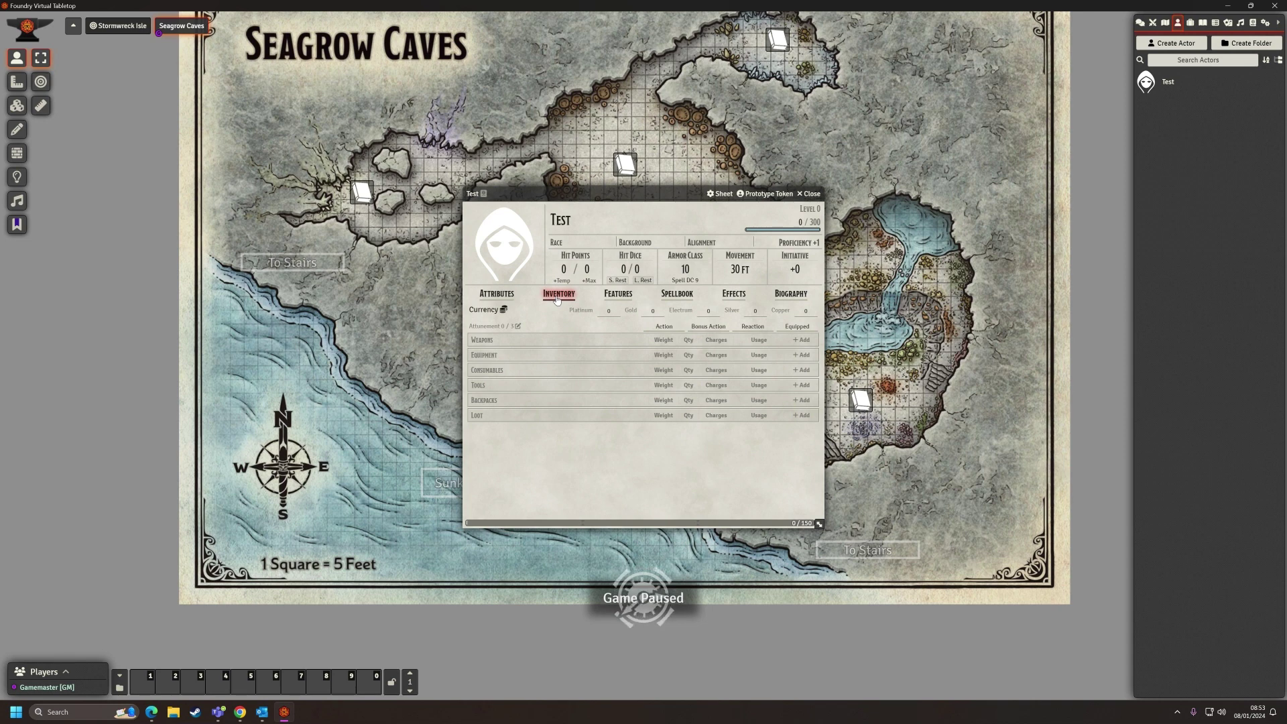
click(619, 299)
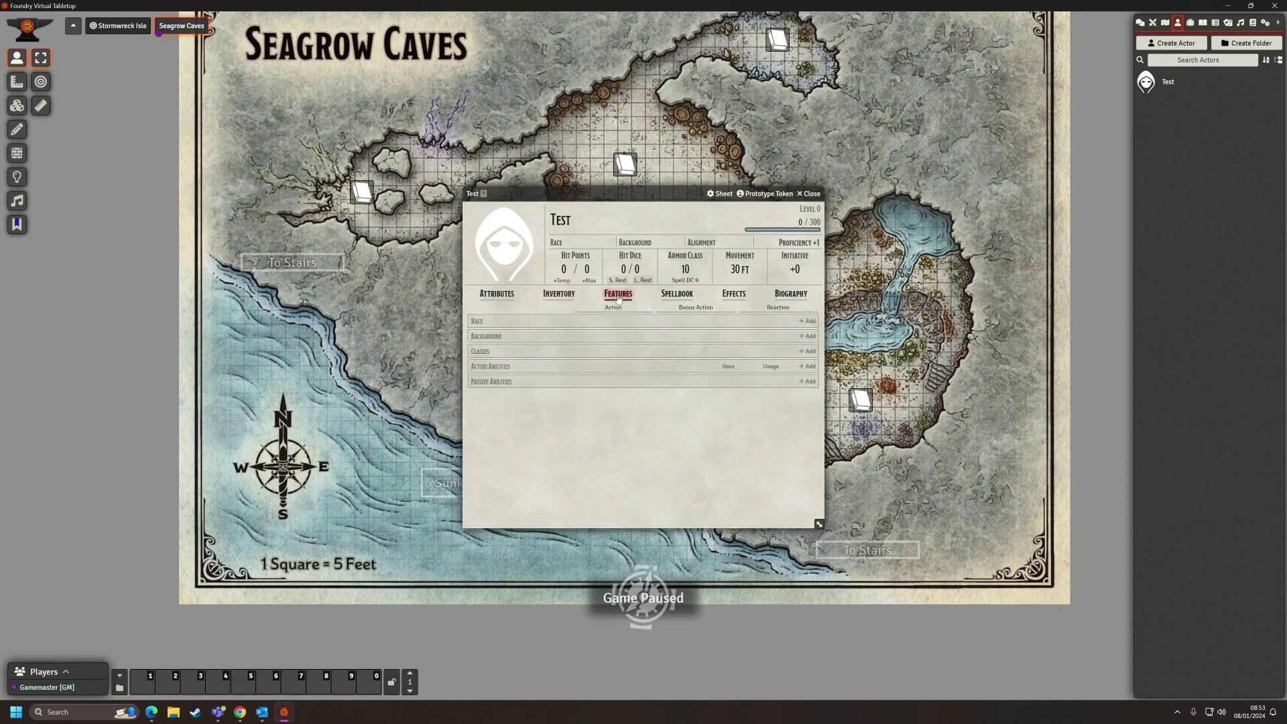
click(680, 296)
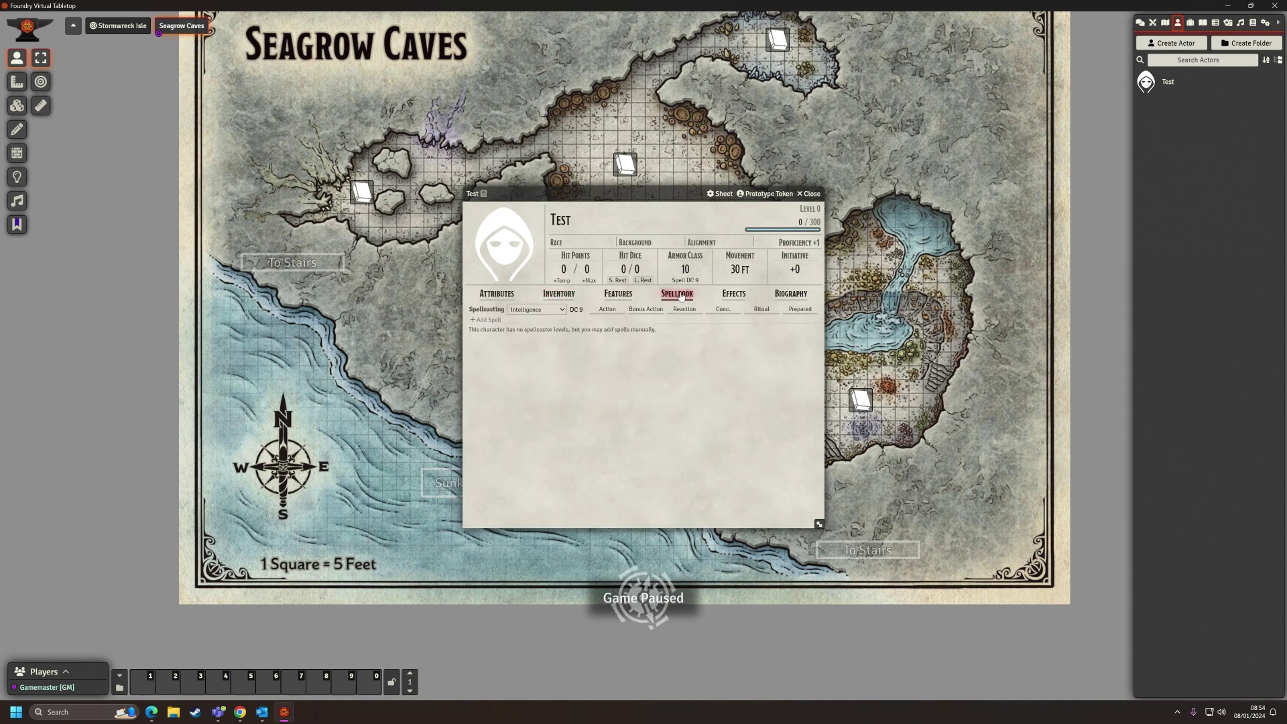
click(738, 296)
click(776, 295)
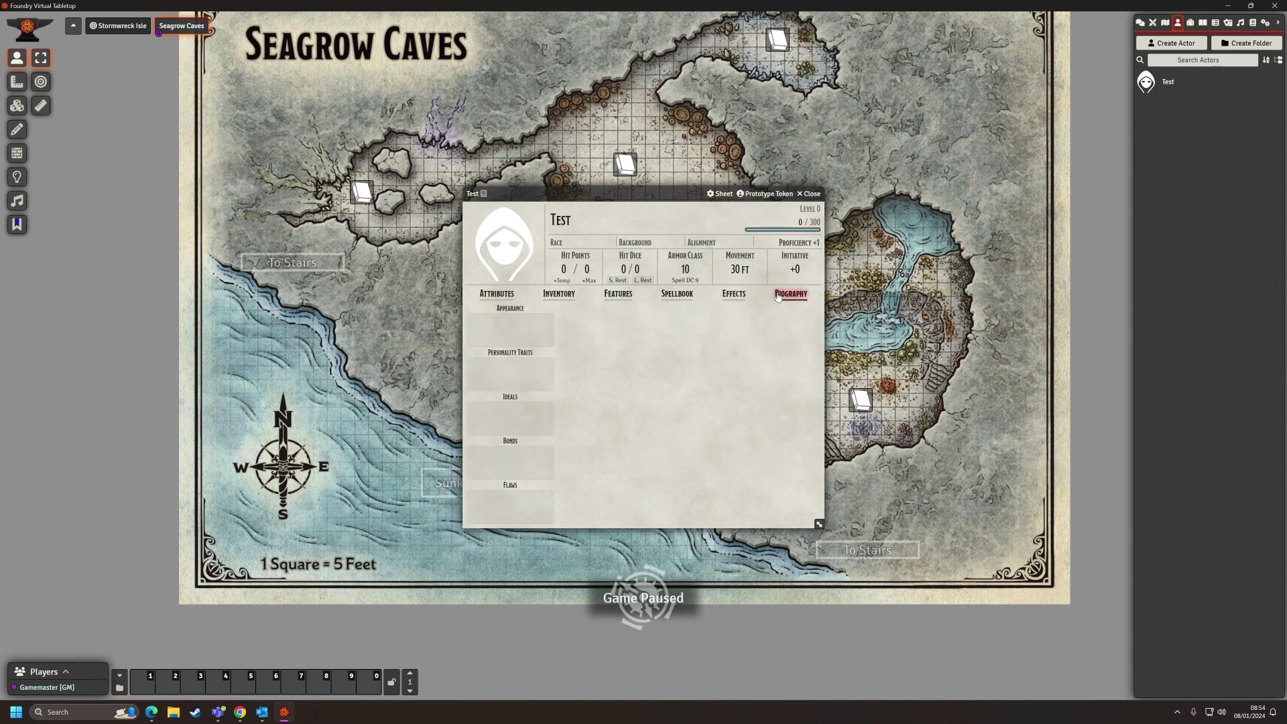
click(497, 294)
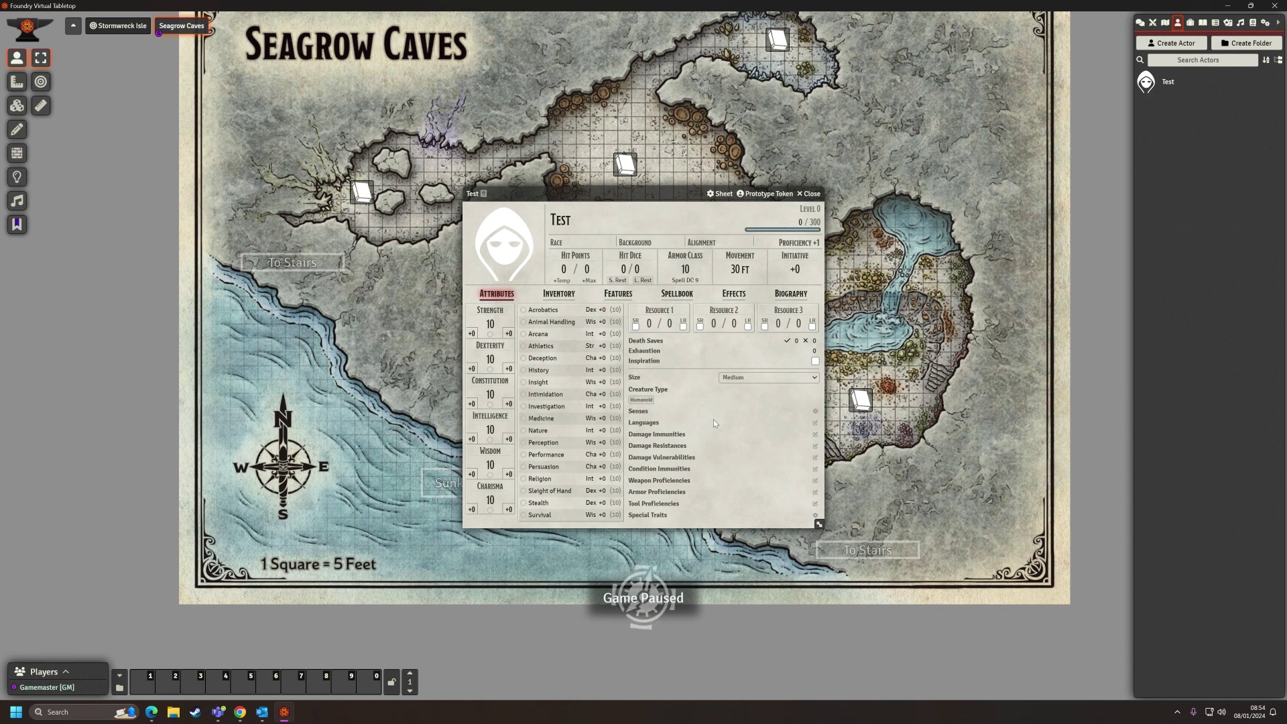
click(816, 412)
click(652, 329)
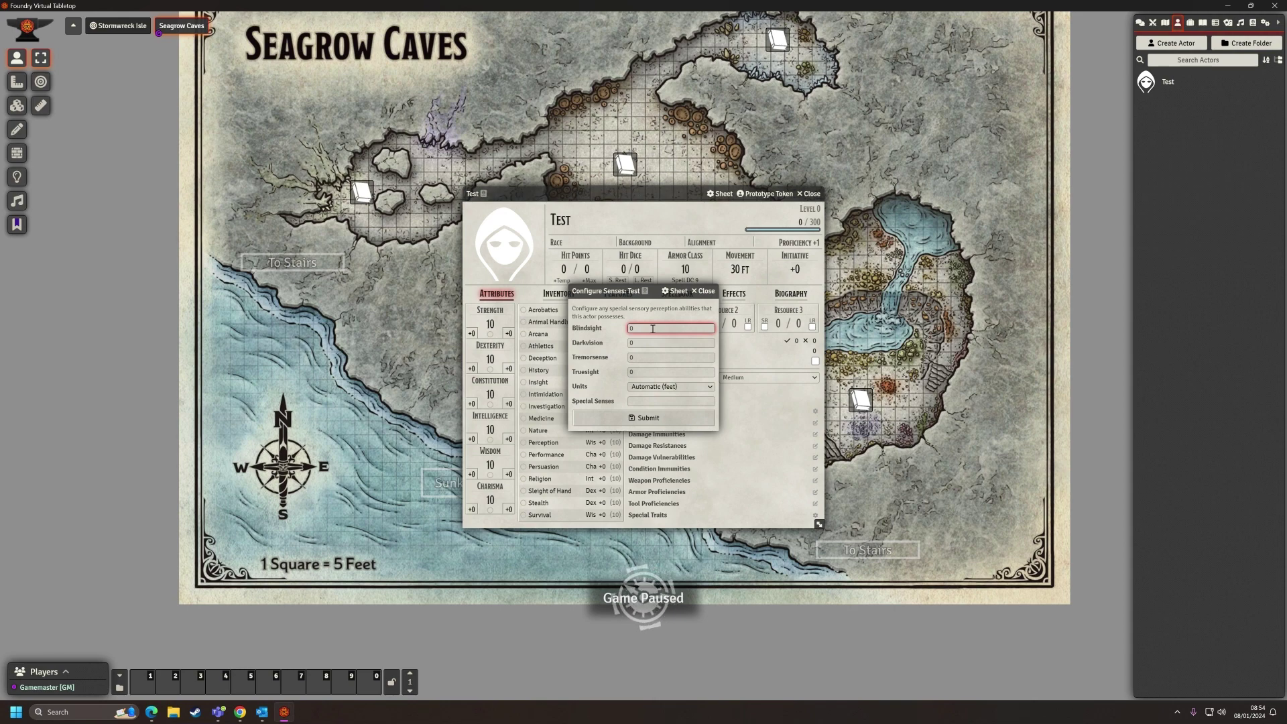
click(648, 418)
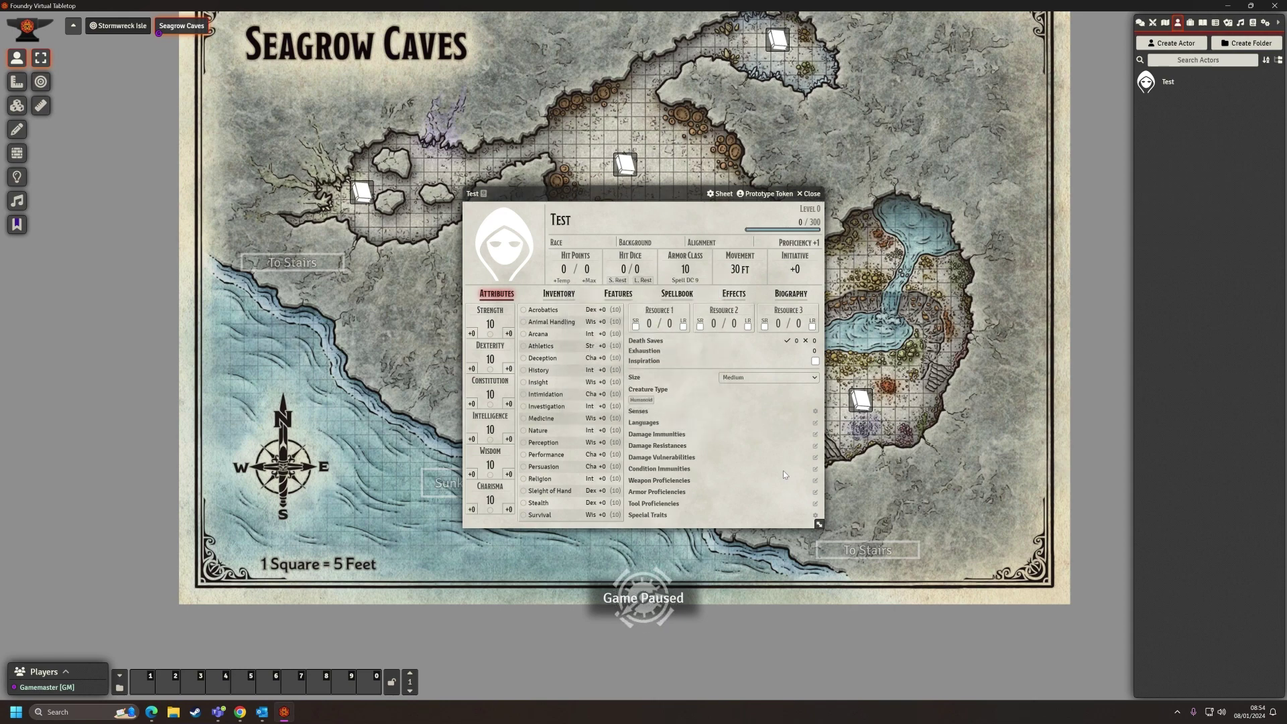
Step: Close the Test character sheet window
click(811, 195)
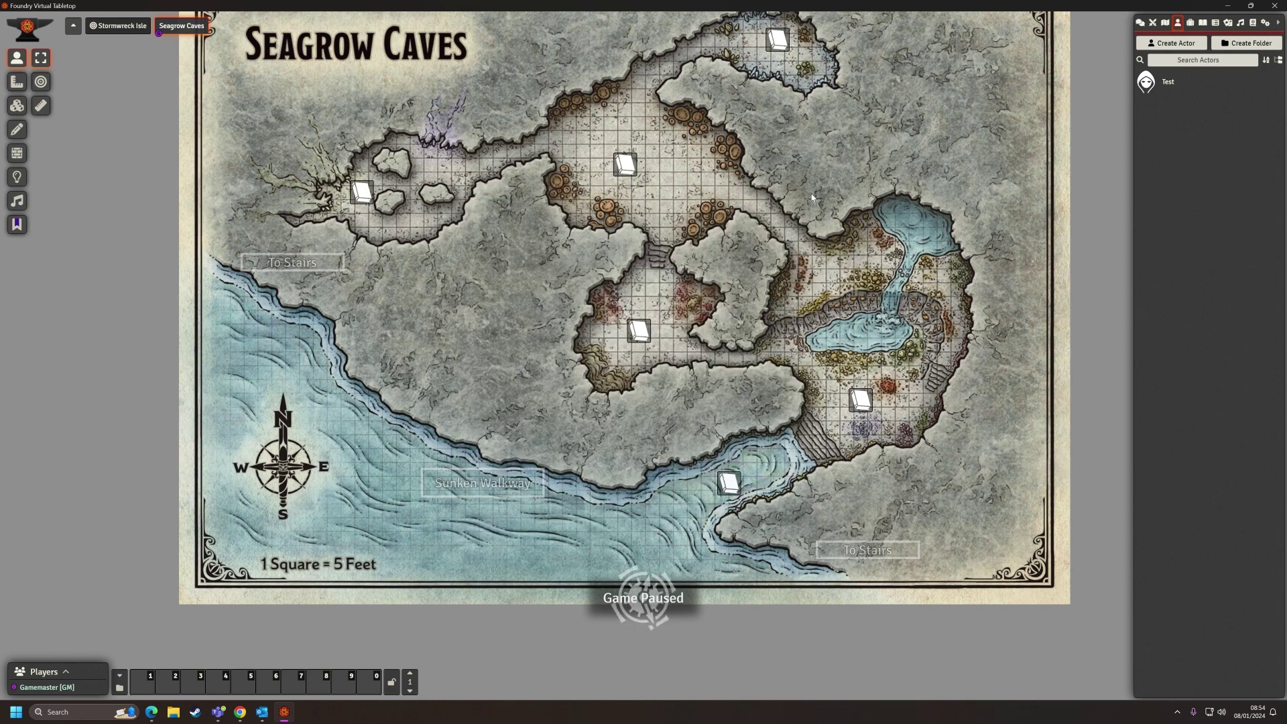